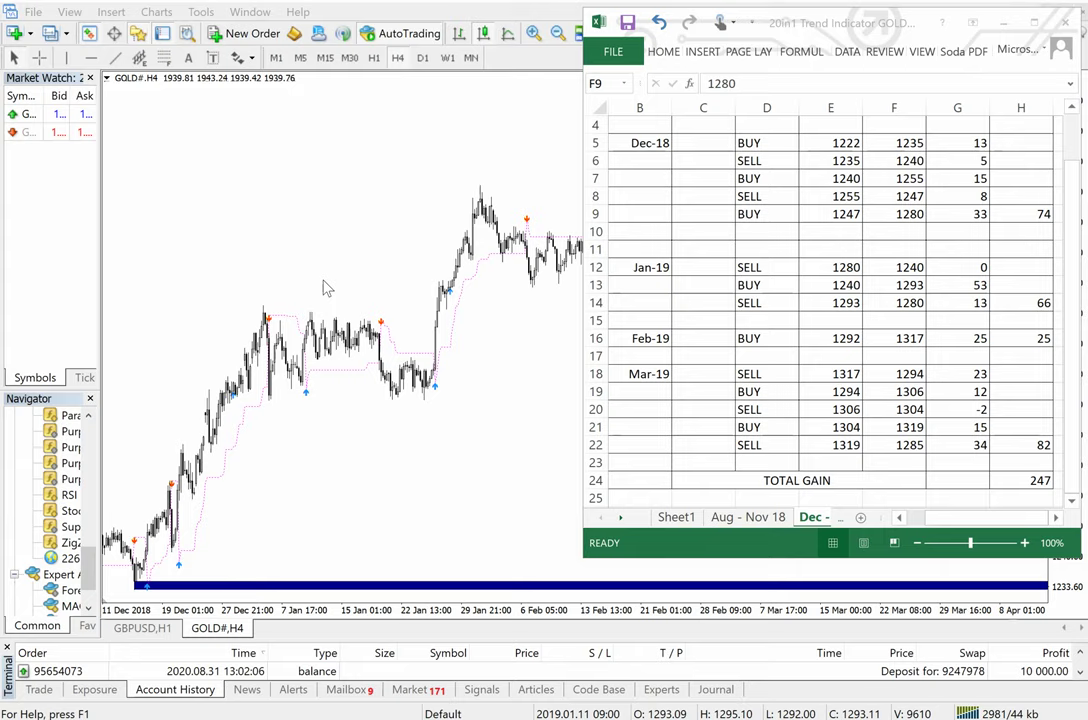
- Review the Aug - Nov 18 and Dec - mar 19 trade sheets, then close the Excel workbook
click(752, 520)
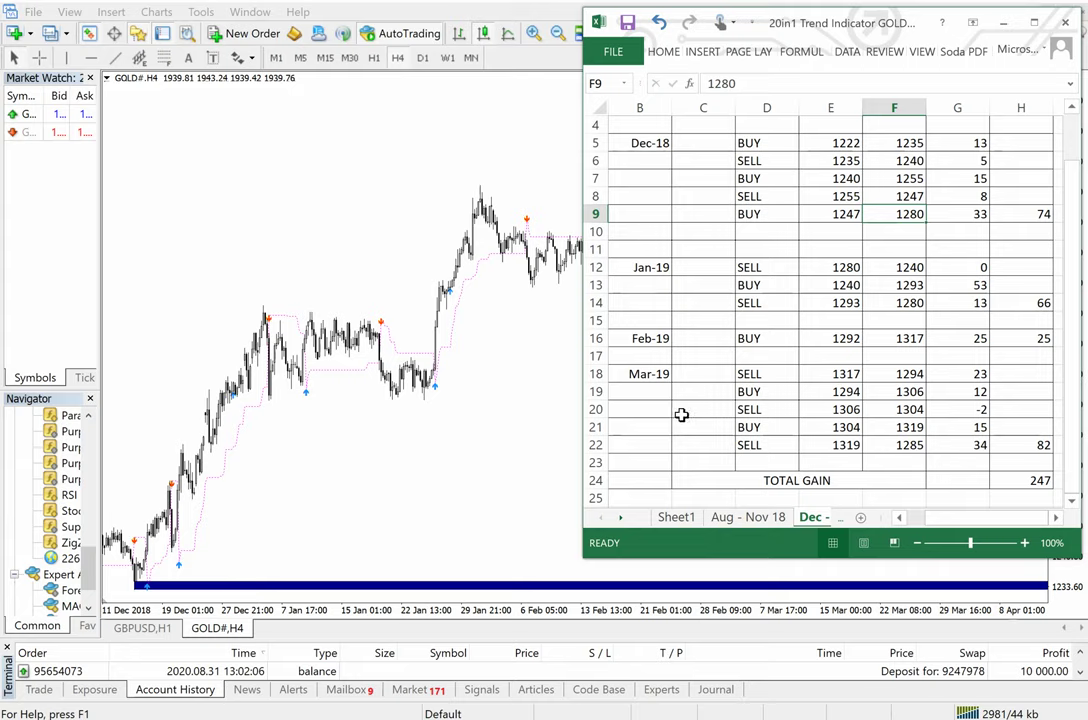
scroll(768, 519, down, 1)
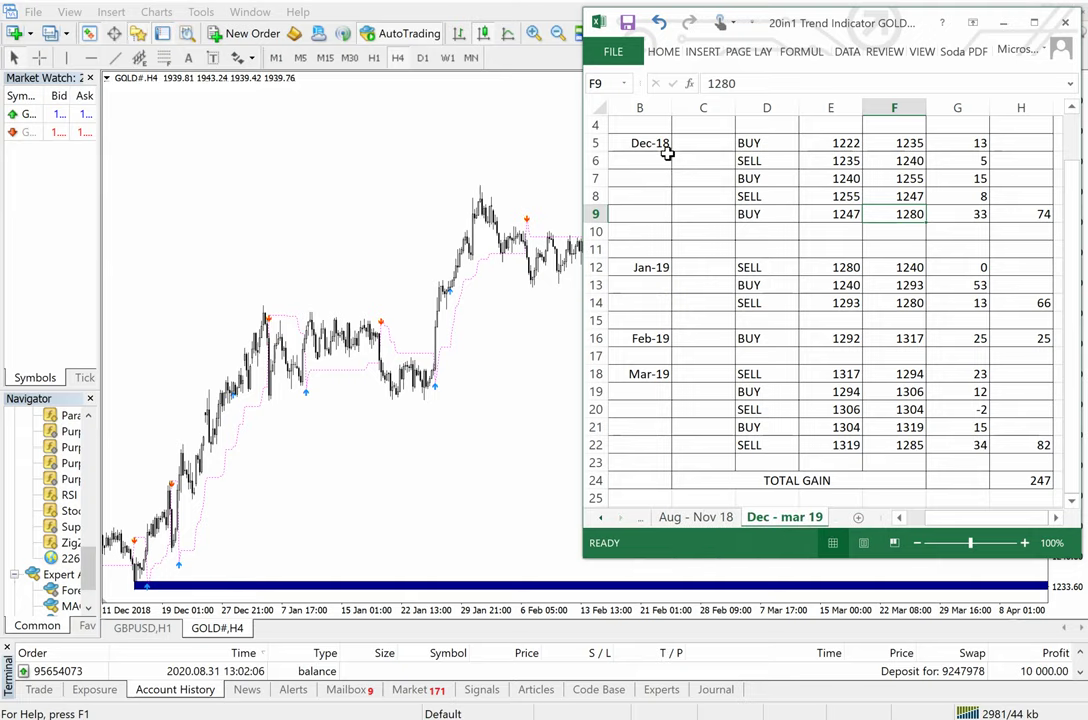
click(693, 517)
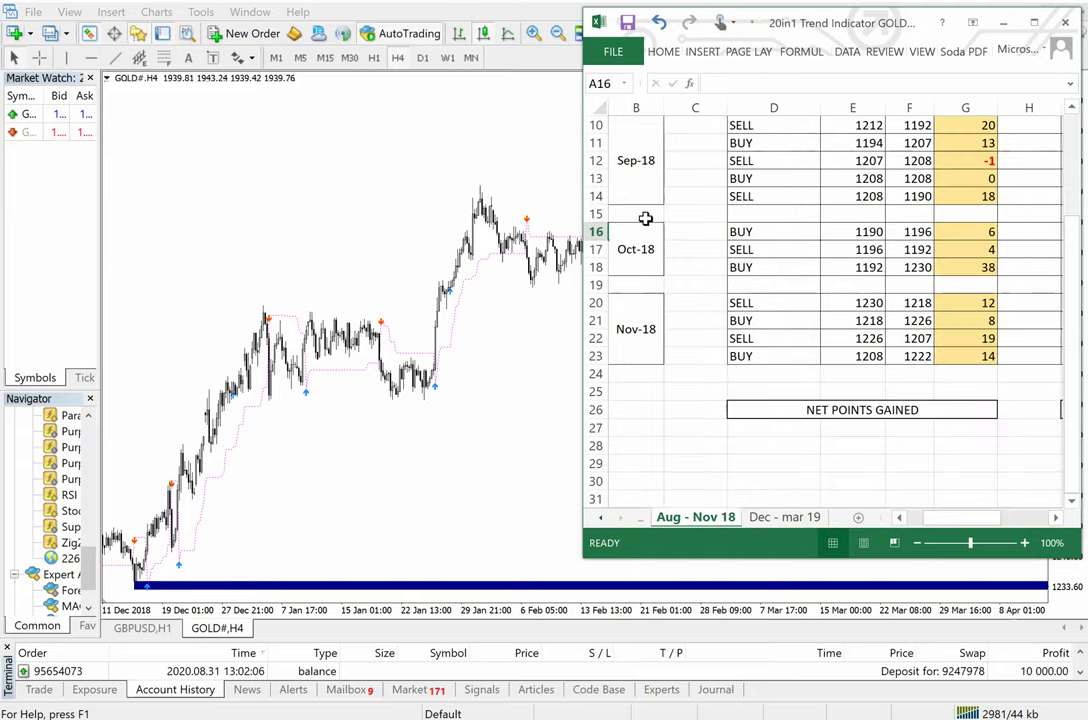
scroll(645, 218, up, 2)
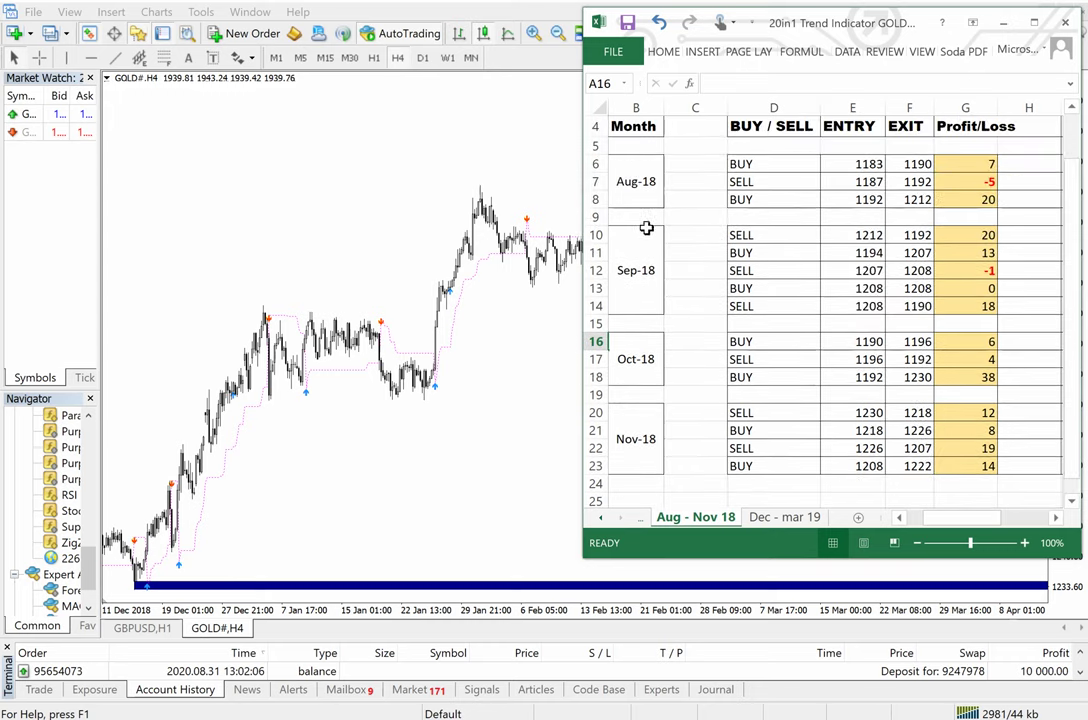
click(771, 517)
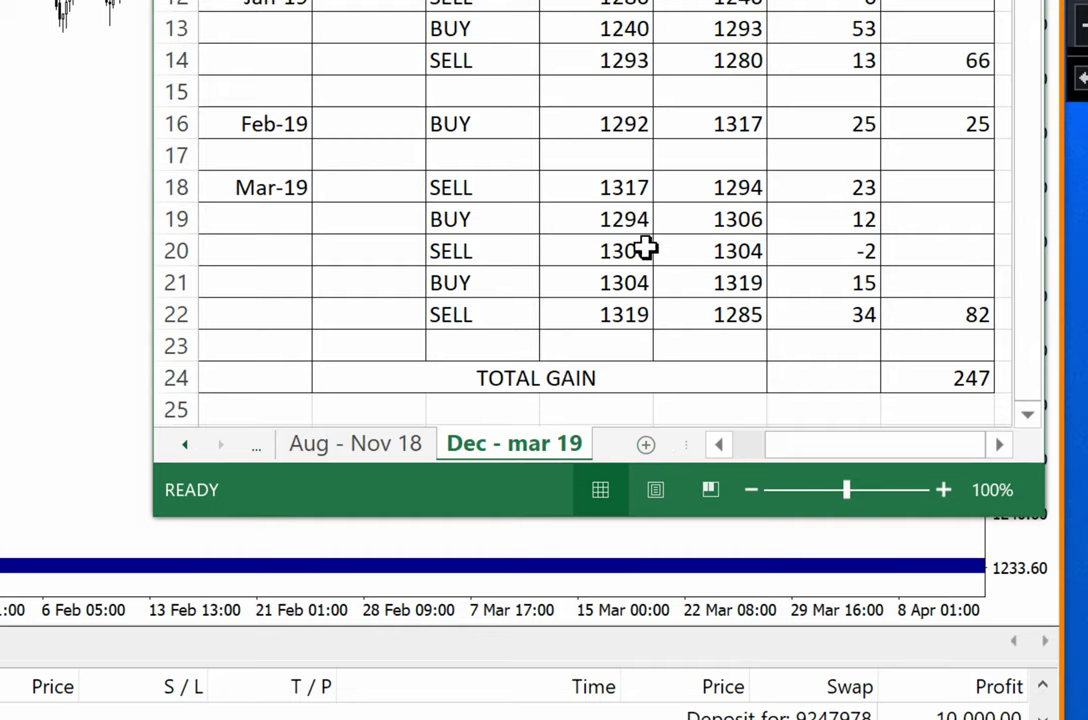
click(411, 262)
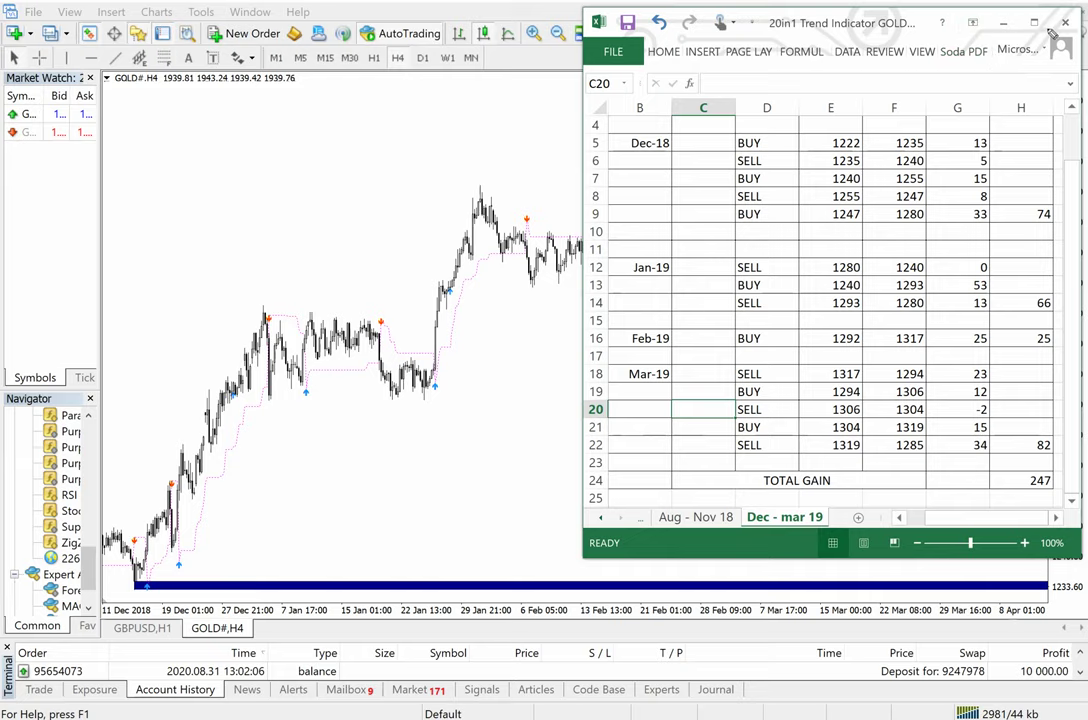
click(1003, 22)
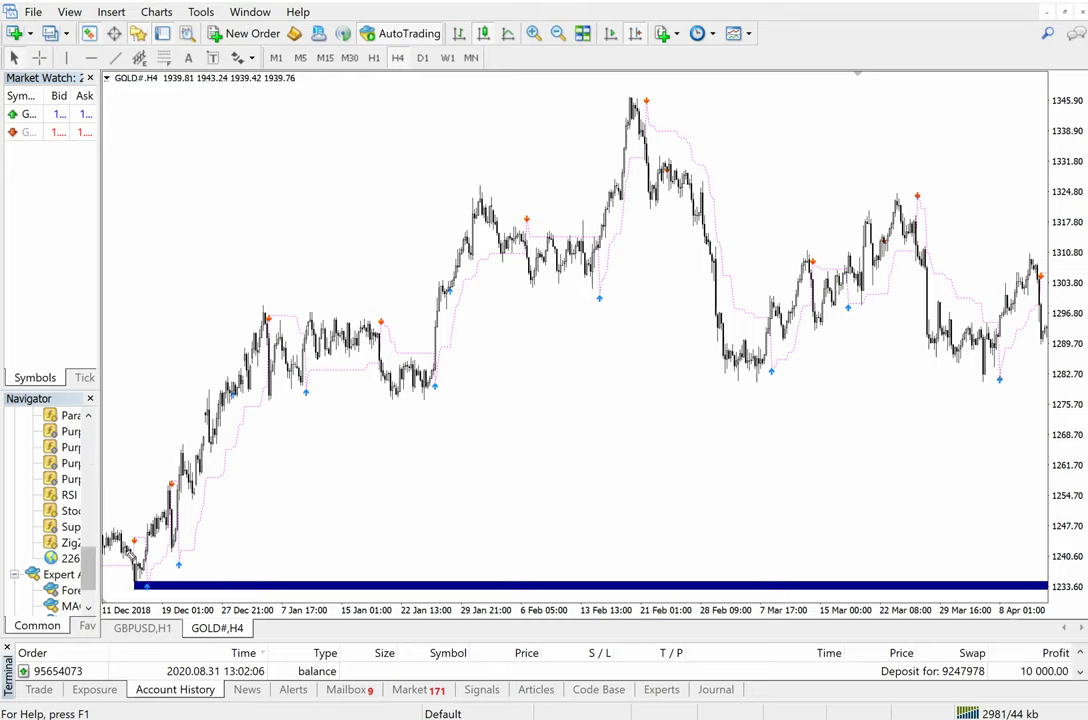
mouse_move(118, 537)
mouse_down()
mouse_move(128, 597)
mouse_move(181, 500)
mouse_move(206, 558)
mouse_move(283, 330)
mouse_up()
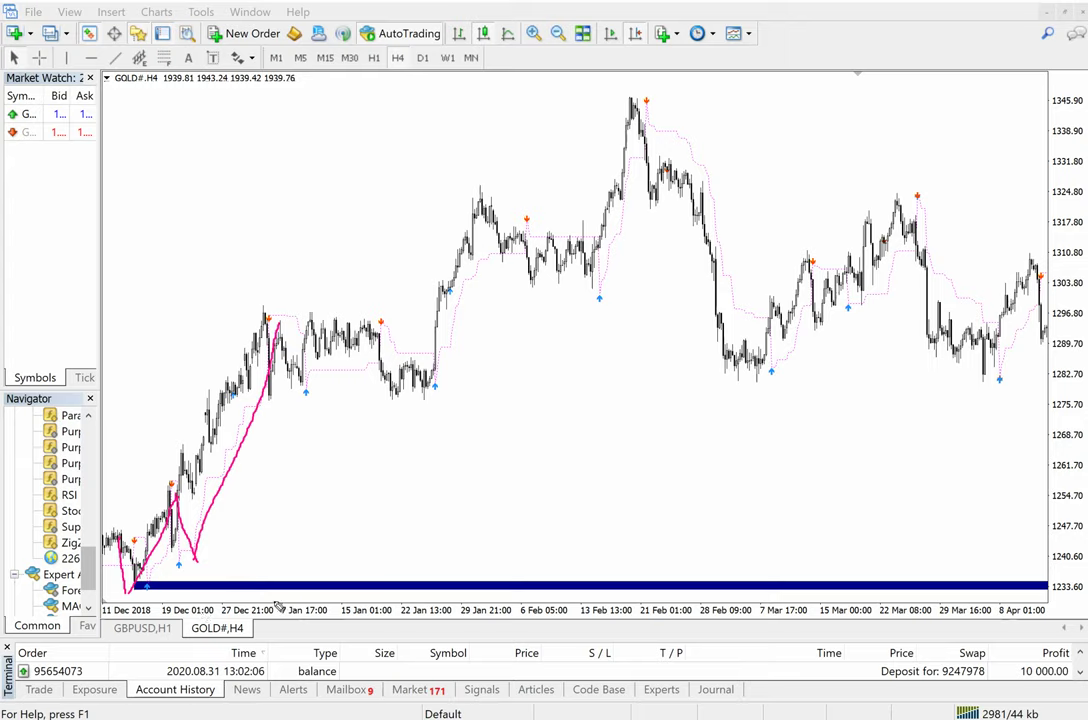
mouse_move(277, 606)
mouse_down()
mouse_move(295, 533)
mouse_move(292, 318)
mouse_move(316, 226)
mouse_up()
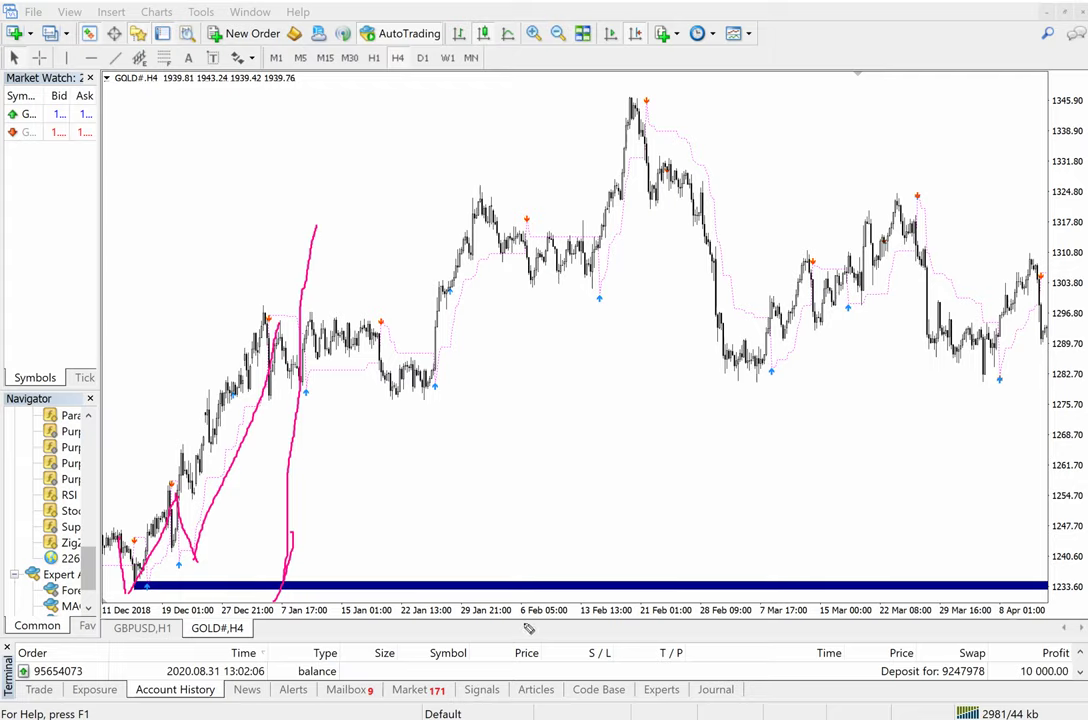
mouse_move(492, 603)
mouse_down()
mouse_move(498, 360)
mouse_move(541, 212)
mouse_up()
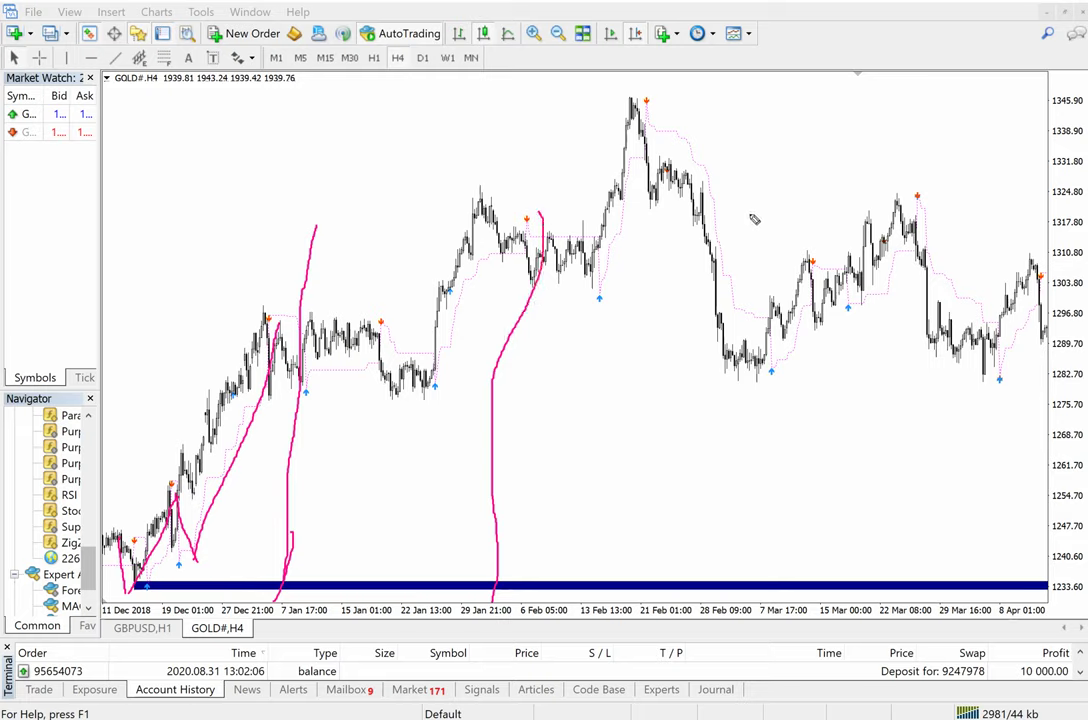
mouse_move(755, 230)
mouse_down()
mouse_move(746, 384)
mouse_move(772, 587)
mouse_up()
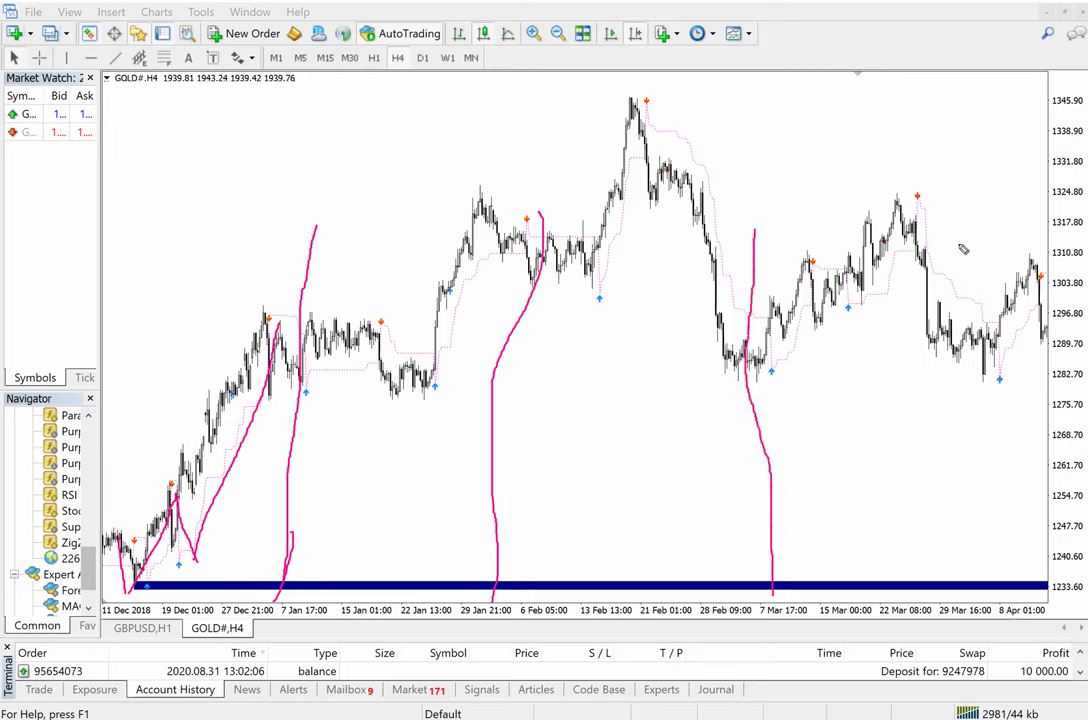
drag(987, 293, 993, 607)
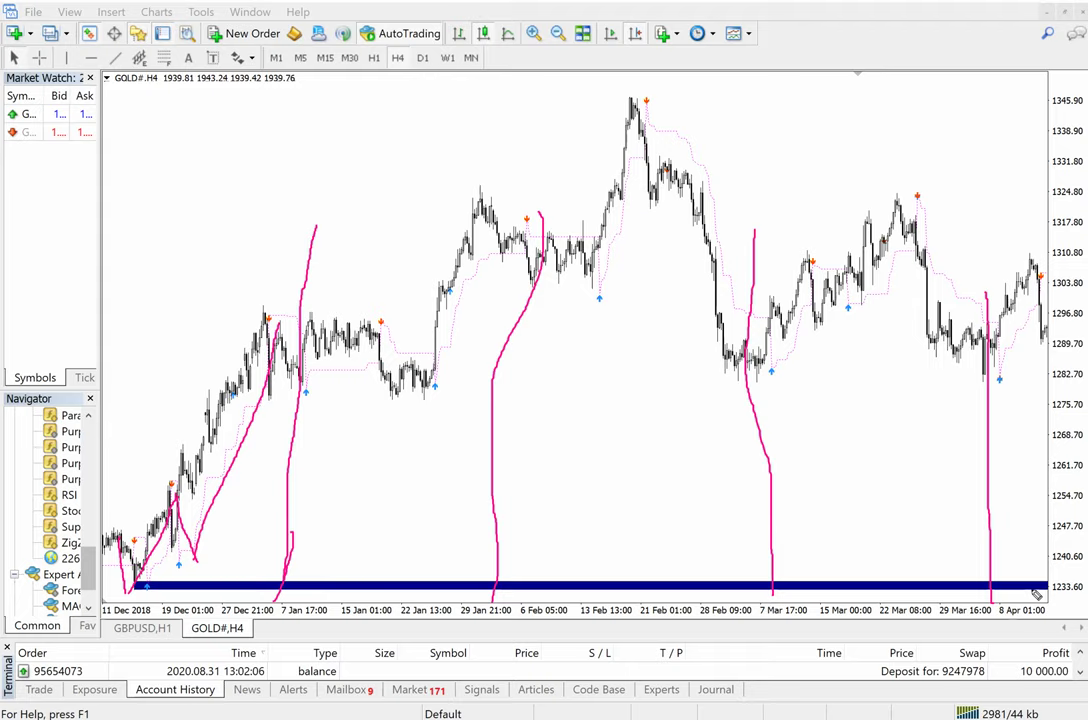
key(e)
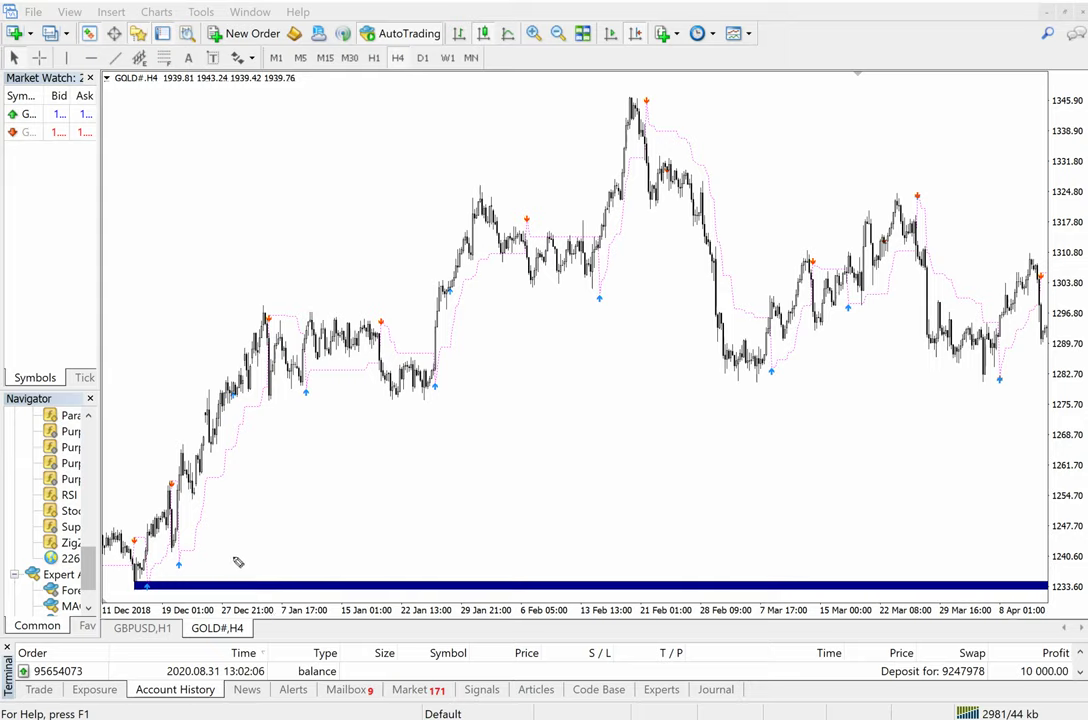
- Draw pink dividers at the start and end of January, labelled 'Dec 18' and 'Jan 2019'
drag(324, 594, 323, 298)
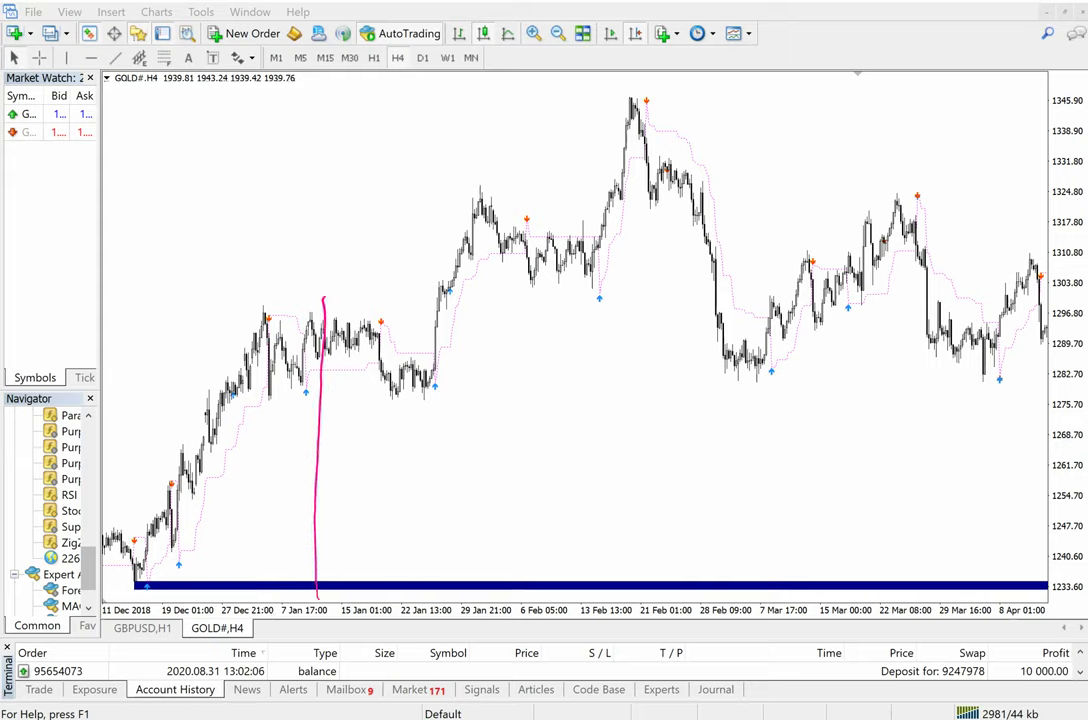
mouse_move(141, 352)
mouse_down()
mouse_move(128, 350)
mouse_move(171, 317)
mouse_up()
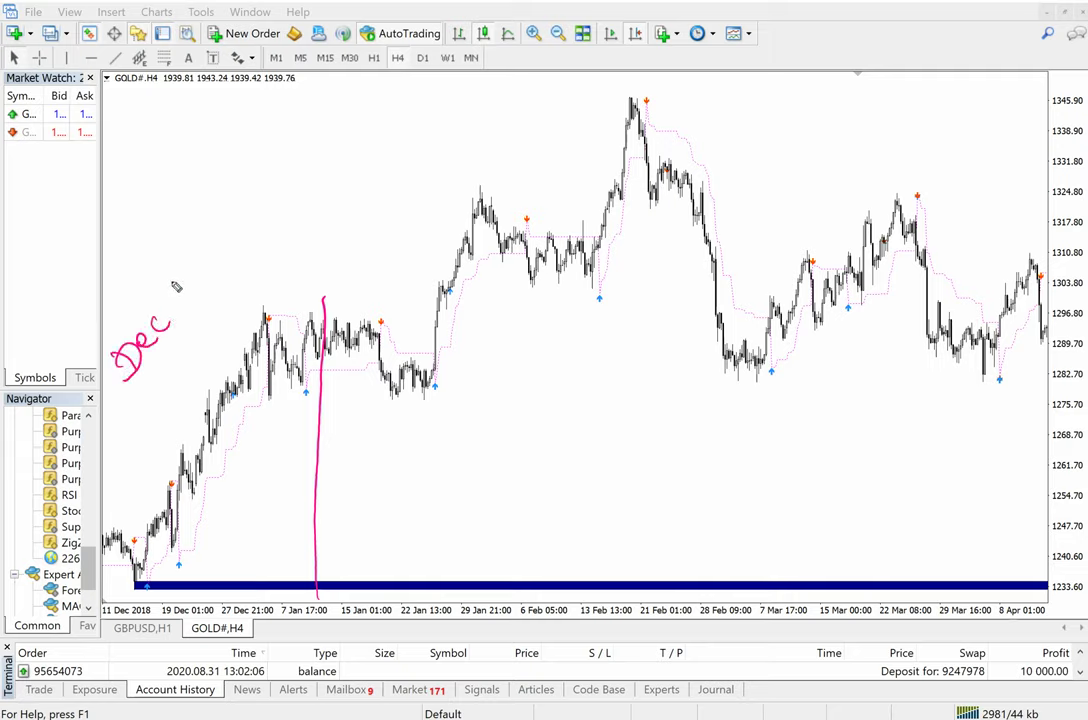
mouse_move(182, 256)
mouse_down()
mouse_move(173, 296)
mouse_move(186, 278)
mouse_move(200, 288)
mouse_move(190, 262)
mouse_up()
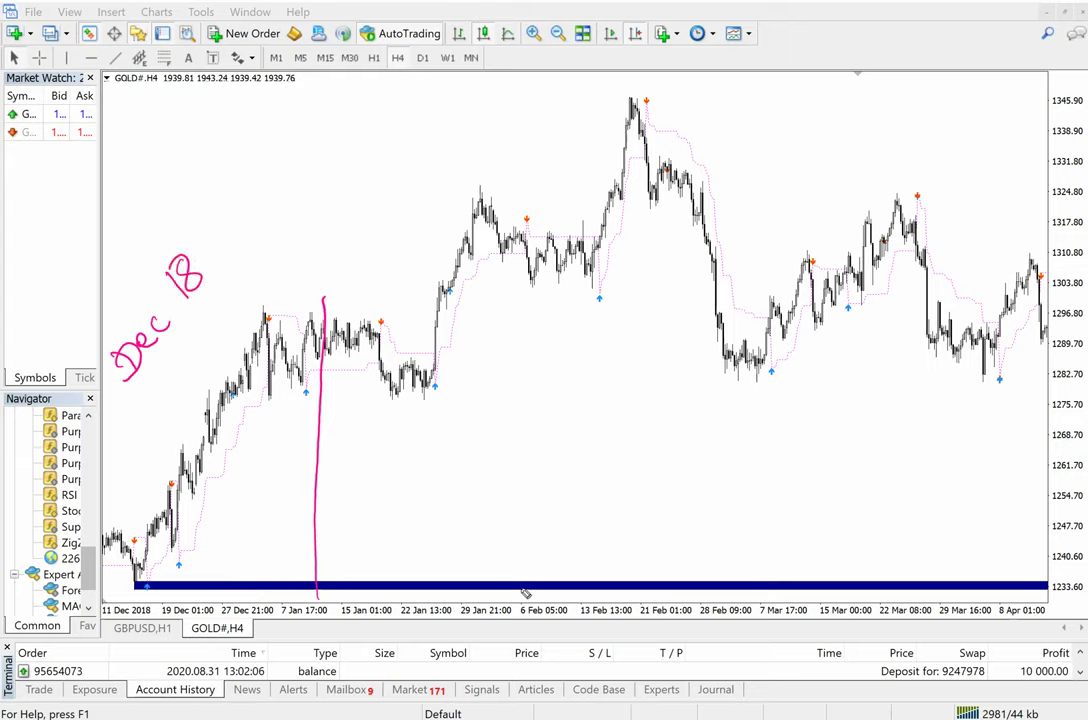
mouse_move(495, 598)
mouse_down()
mouse_move(500, 377)
mouse_move(520, 215)
mouse_up()
mouse_move(380, 500)
mouse_down()
mouse_move(356, 528)
mouse_move(413, 492)
mouse_move(451, 423)
mouse_move(467, 445)
mouse_up()
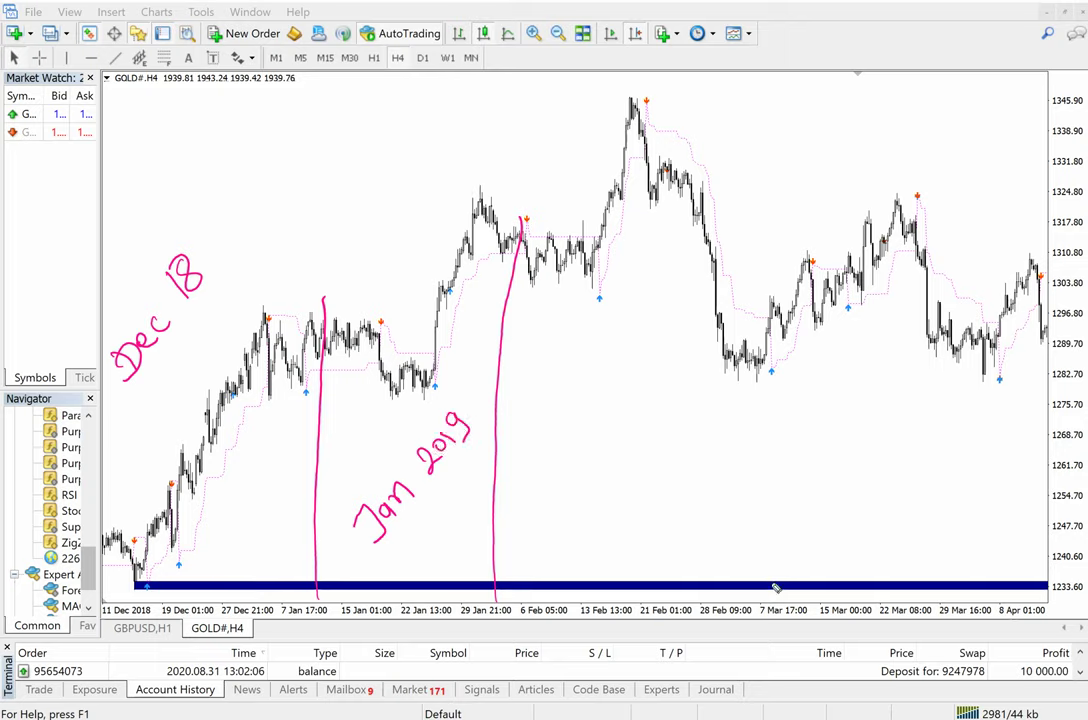
- Draw a pink divider at the end of February and handwrite 'Feb 2019'
drag(742, 586, 742, 342)
drag(566, 516, 561, 546)
mouse_move(563, 517)
mouse_down()
mouse_move(582, 508)
mouse_move(578, 527)
mouse_up()
mouse_move(584, 531)
mouse_down()
mouse_move(615, 512)
mouse_move(604, 523)
mouse_up()
mouse_move(619, 482)
mouse_down()
mouse_move(630, 498)
mouse_move(639, 469)
mouse_move(665, 456)
mouse_up()
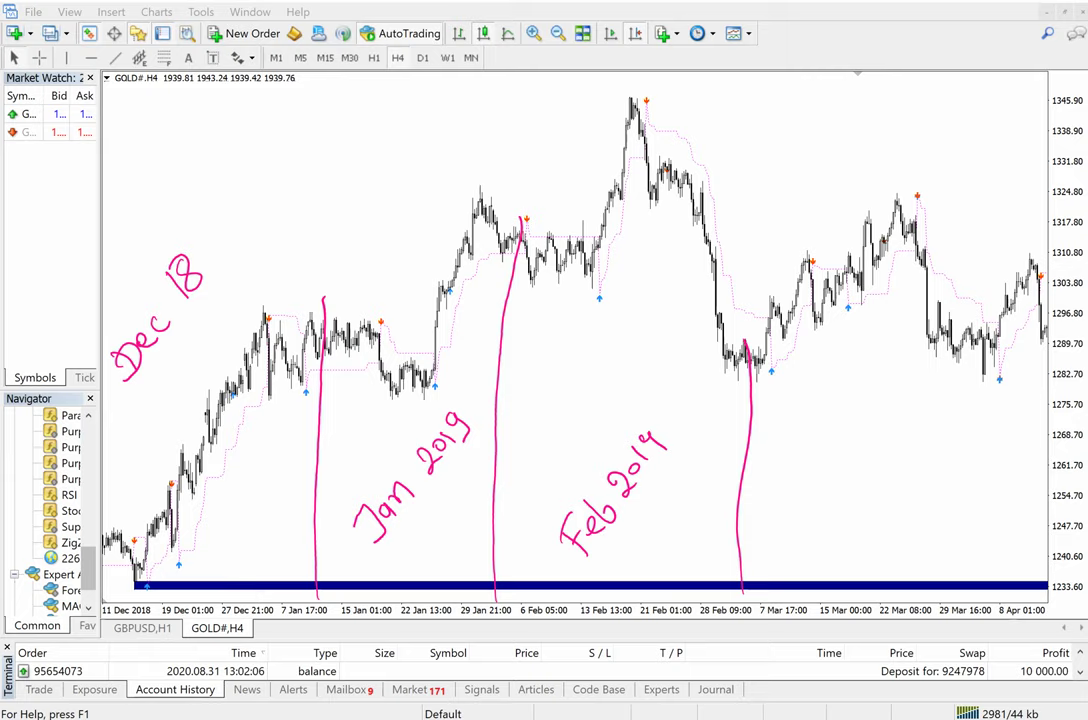
- Mark the end of March near 29 Mar, label 'March 2019', and trace December's swings
drag(984, 350, 979, 577)
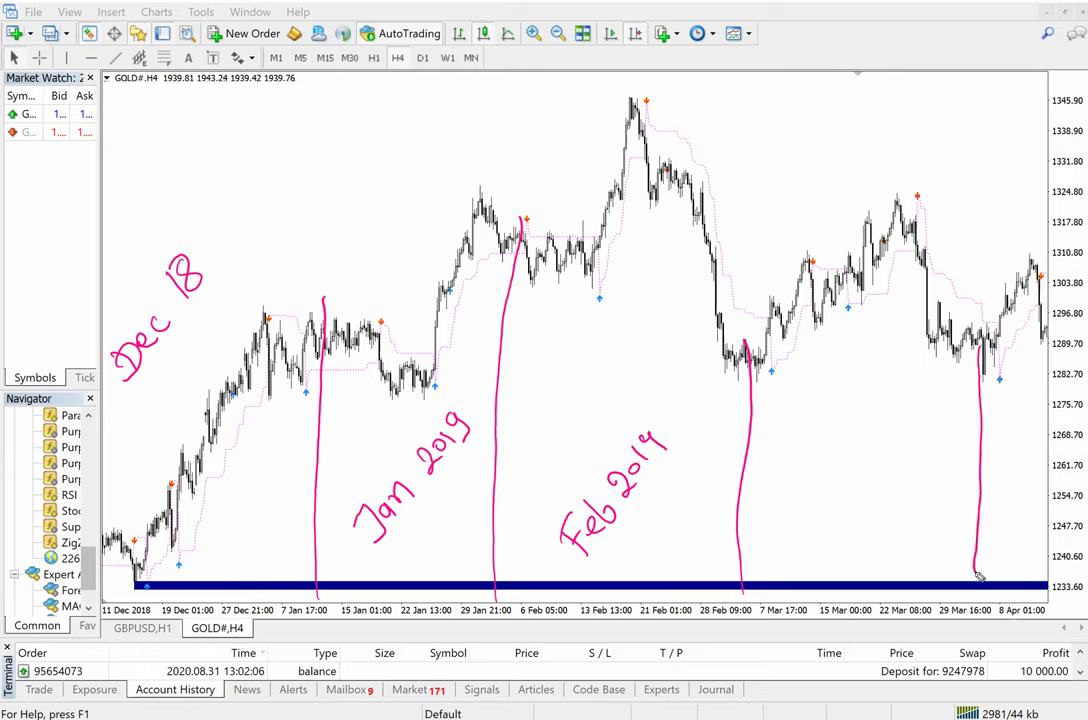
mouse_move(789, 565)
mouse_down()
mouse_move(868, 492)
mouse_move(891, 462)
mouse_move(882, 446)
mouse_move(912, 440)
mouse_up()
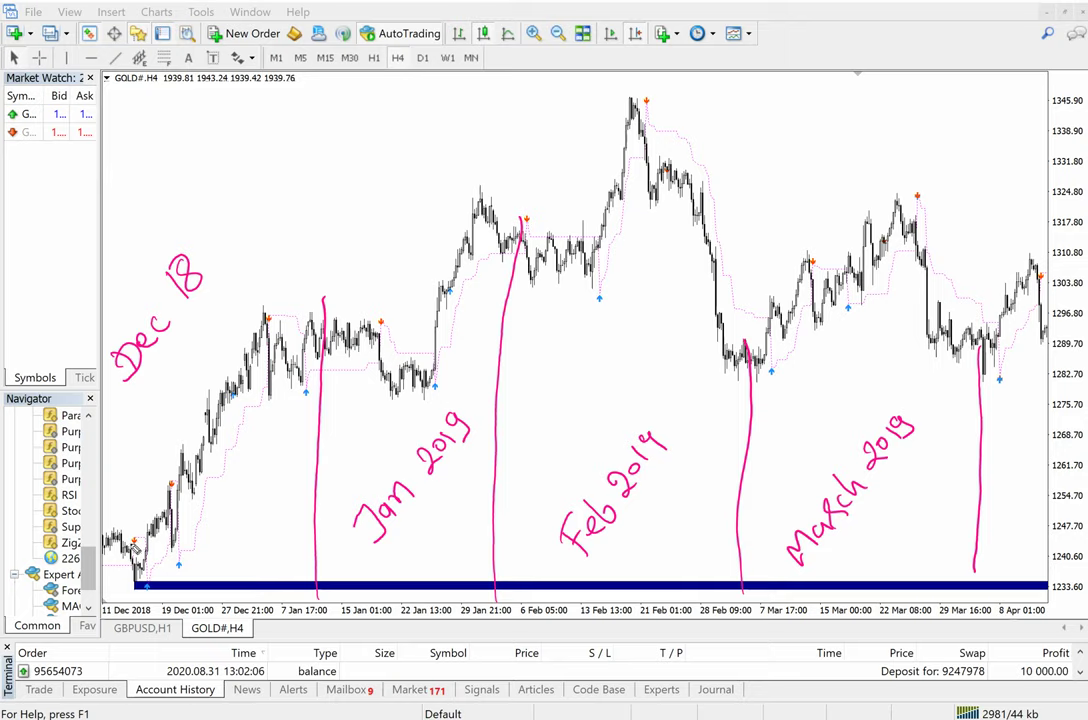
mouse_move(137, 541)
mouse_down()
mouse_move(152, 560)
mouse_move(172, 486)
mouse_up()
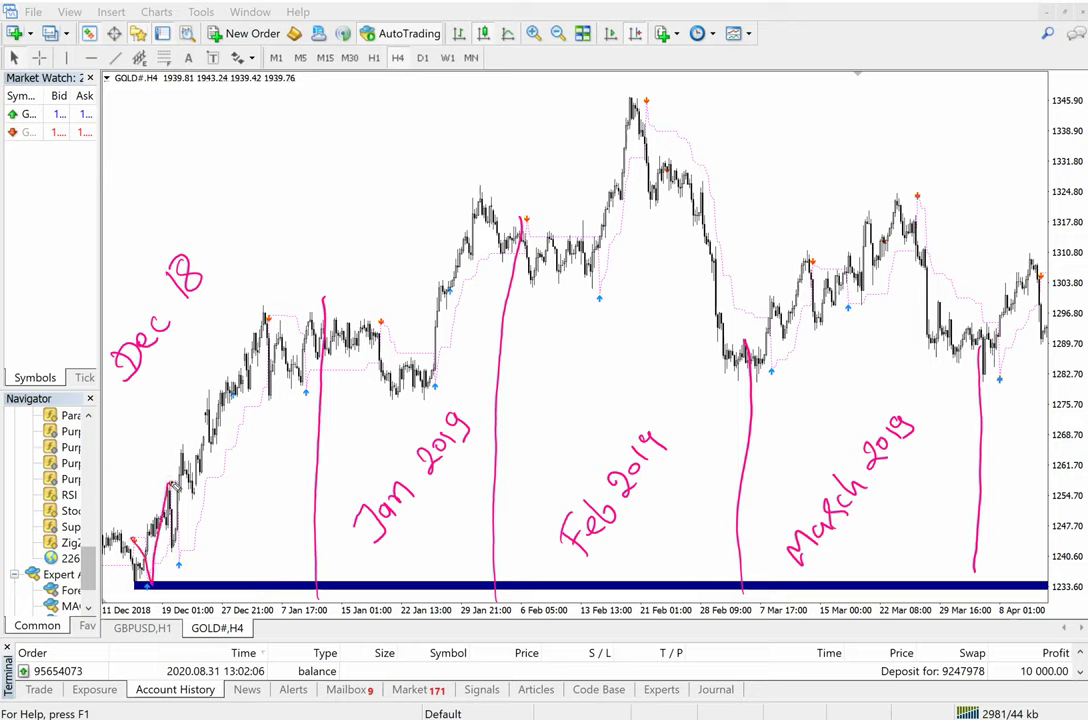
mouse_move(175, 490)
mouse_down()
mouse_move(179, 553)
mouse_move(266, 316)
mouse_move(302, 410)
mouse_up()
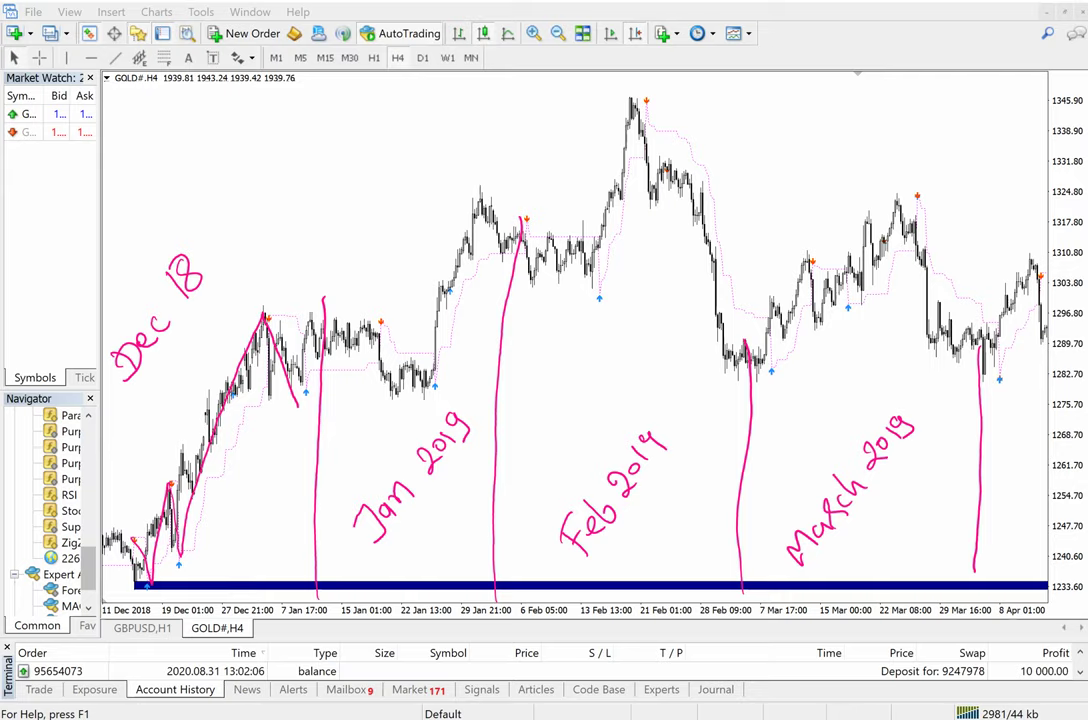
- Switch back to the Excel trade sheet and close it without saving changes
key(alt+Tab)
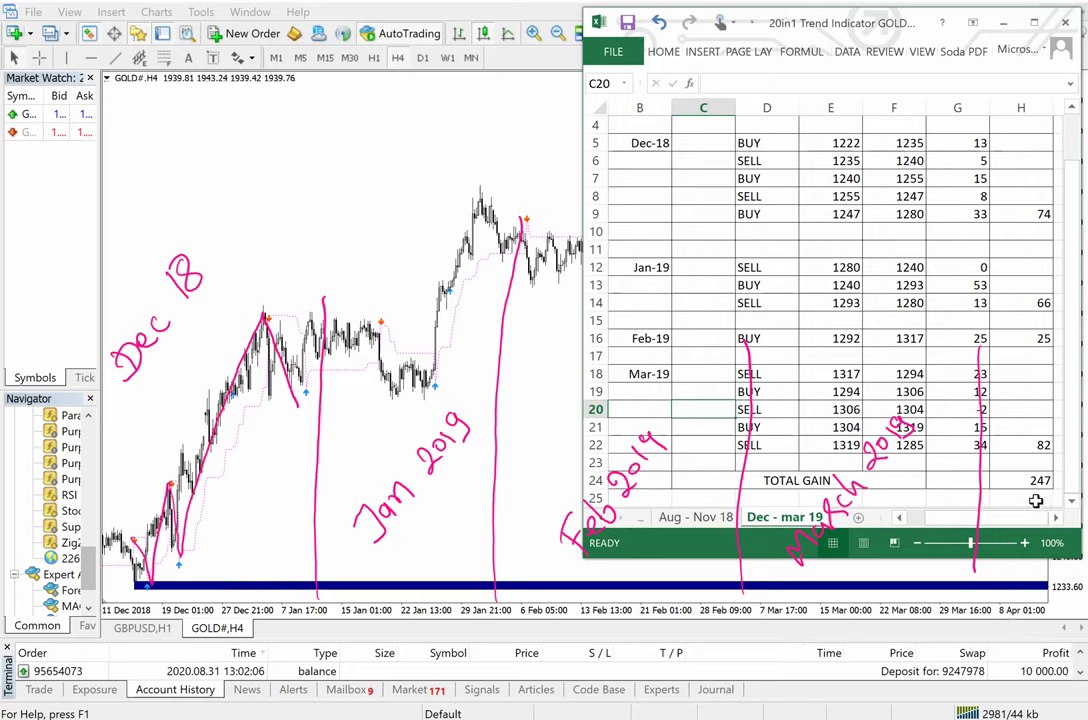
key(alt+F4)
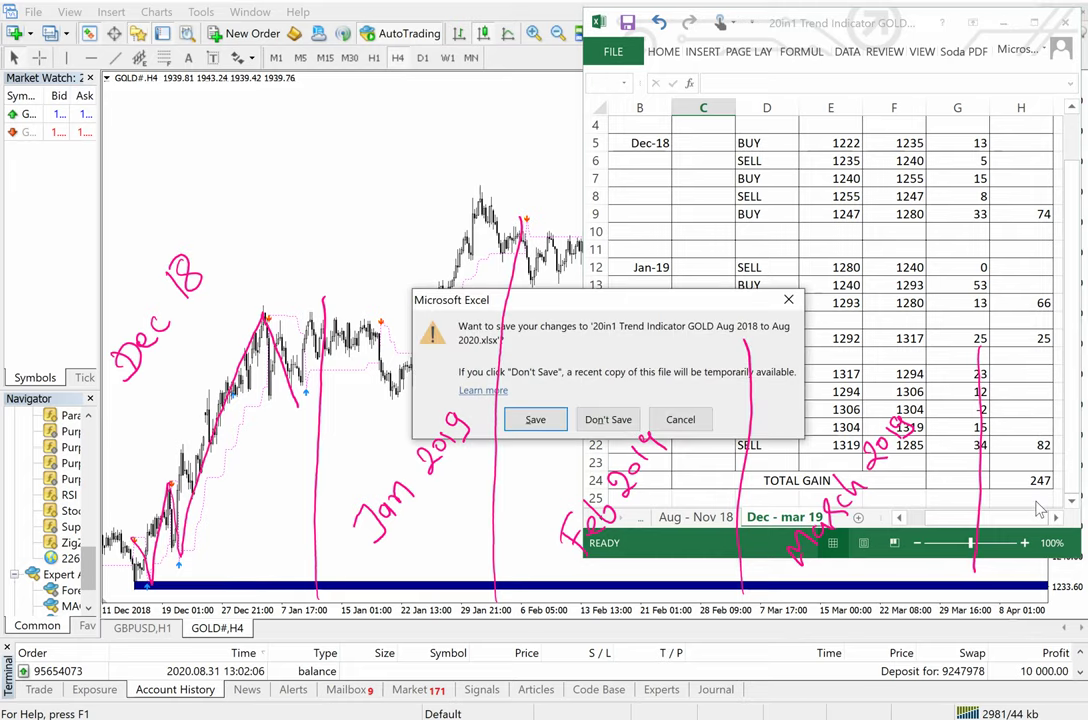
key(n)
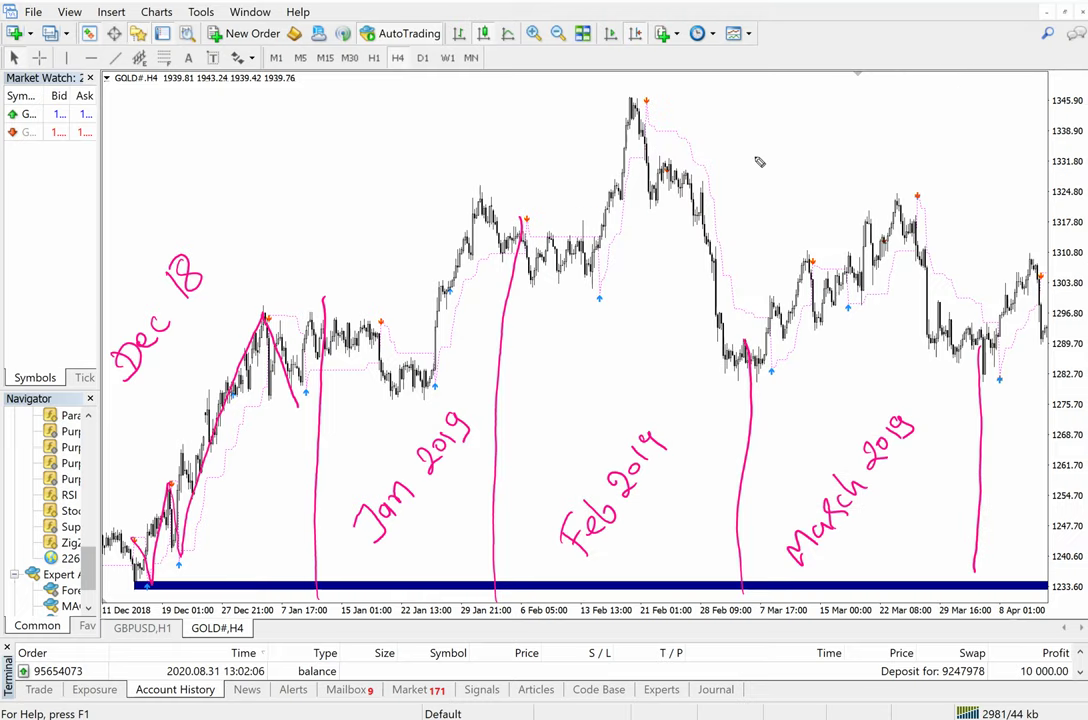
- Write 'Buy XAUUSD = 247' above the chart and underline it
mouse_move(172, 122)
mouse_down()
mouse_move(172, 155)
mouse_move(205, 124)
mouse_move(224, 146)
mouse_move(222, 166)
mouse_up()
mouse_move(286, 122)
mouse_down()
mouse_move(278, 148)
mouse_move(290, 148)
mouse_up()
mouse_move(302, 122)
mouse_down()
mouse_move(293, 148)
mouse_move(318, 148)
mouse_move(334, 122)
mouse_move(350, 122)
mouse_move(358, 146)
mouse_move(384, 146)
mouse_move(431, 121)
mouse_up()
mouse_move(419, 131)
mouse_down()
mouse_move(475, 117)
mouse_move(470, 131)
mouse_move(500, 121)
mouse_move(491, 132)
mouse_up()
mouse_move(503, 110)
mouse_down()
mouse_move(523, 106)
mouse_move(510, 132)
mouse_up()
drag(180, 181, 528, 146)
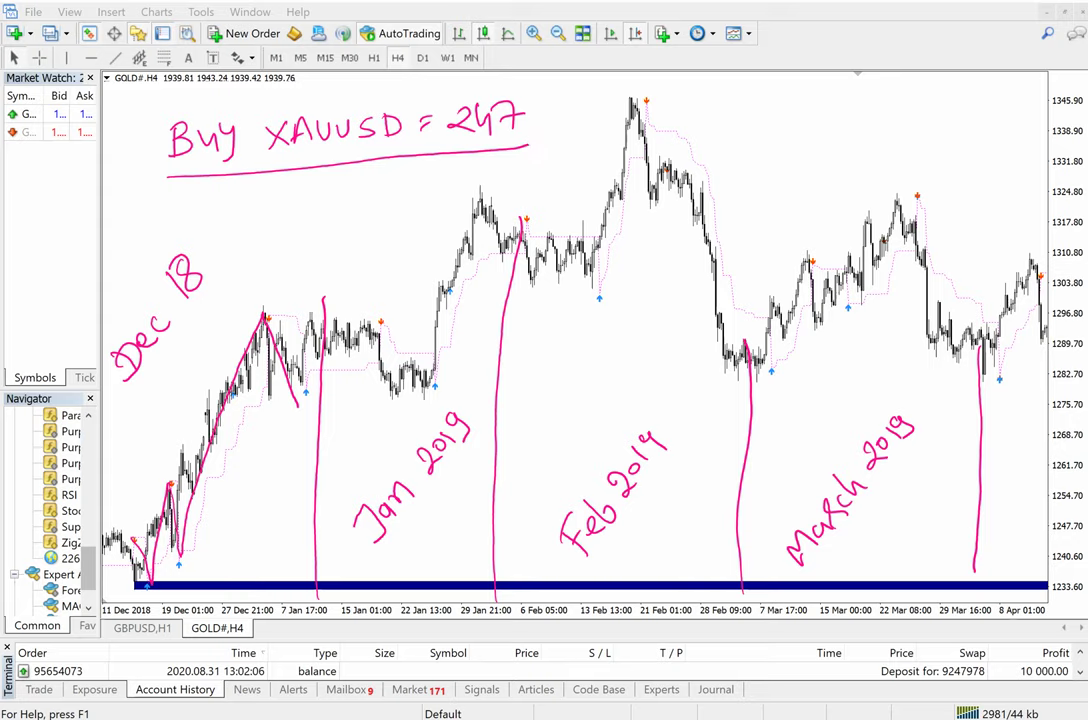
- Write 'If you trade with 1 lot = $100 P/L' at the top right
mouse_move(714, 90)
mouse_down()
mouse_move(714, 122)
mouse_move(745, 98)
mouse_move(778, 135)
mouse_move(850, 100)
mouse_move(919, 110)
mouse_up()
mouse_move(950, 105)
mouse_down()
mouse_move(1018, 95)
mouse_move(1028, 105)
mouse_up()
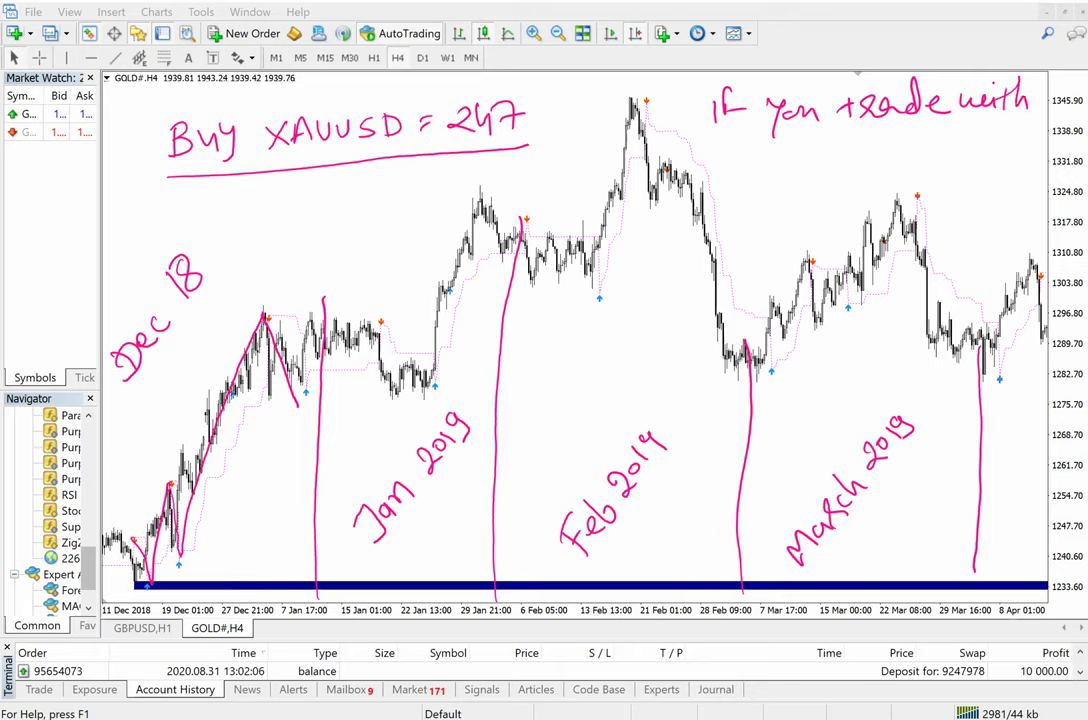
mouse_move(727, 160)
mouse_down()
mouse_move(741, 183)
mouse_move(772, 170)
mouse_move(810, 180)
mouse_up()
drag(798, 165, 856, 164)
mouse_move(845, 172)
mouse_down()
mouse_move(912, 172)
mouse_move(928, 146)
mouse_move(951, 146)
mouse_move(979, 176)
mouse_up()
mouse_move(981, 144)
mouse_down()
mouse_move(983, 160)
mouse_move(1031, 158)
mouse_up()
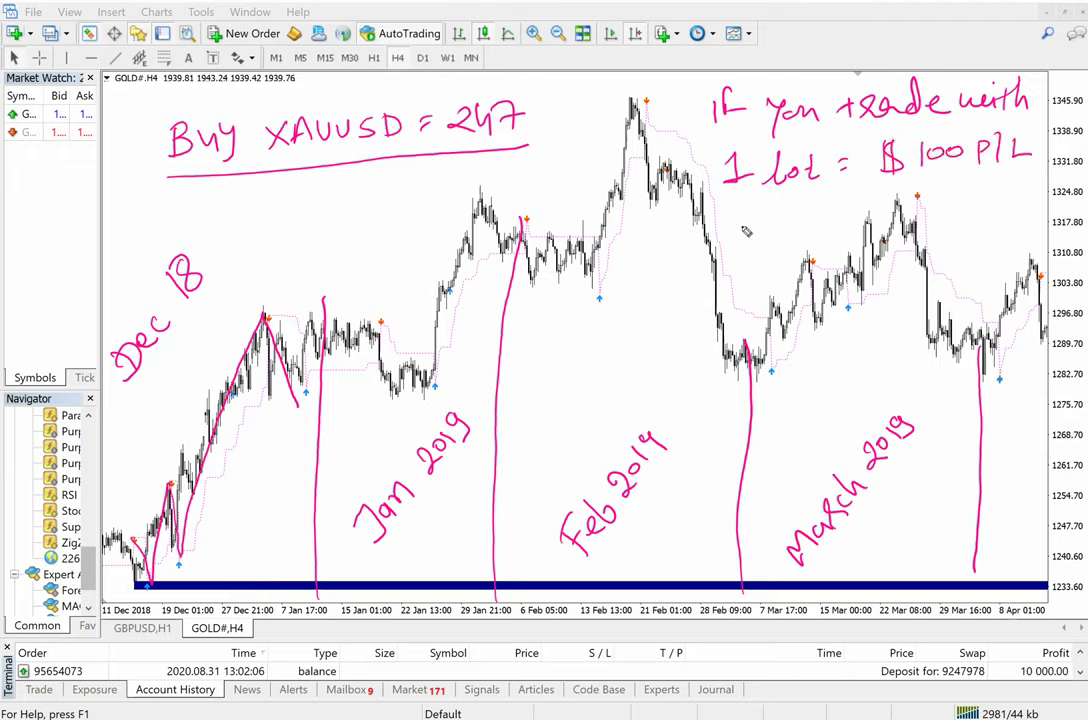
- Write '250 = 25000', double-underline 25000, add '4 months', and begin the capital 10k note
drag(731, 222, 760, 236)
mouse_move(766, 219)
mouse_down()
mouse_move(825, 218)
mouse_move(825, 227)
mouse_up()
mouse_move(940, 210)
mouse_down()
mouse_move(958, 228)
mouse_move(980, 205)
mouse_up()
drag(993, 208, 1012, 210)
drag(1036, 204, 1035, 206)
drag(942, 240, 1035, 234)
drag(958, 236, 1033, 231)
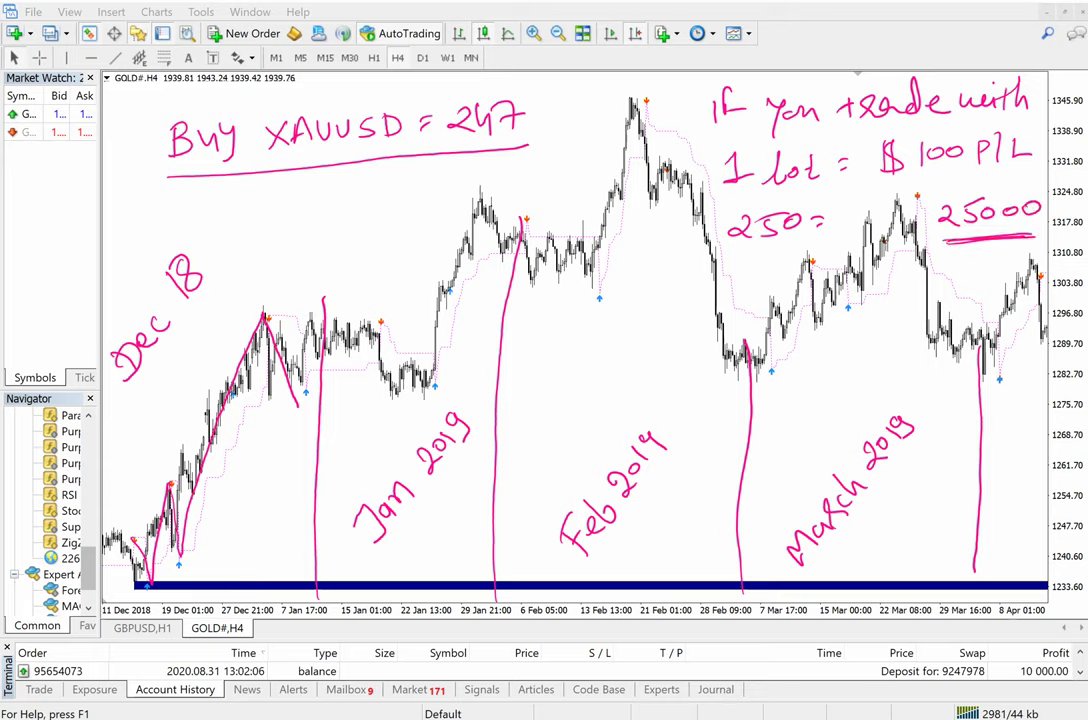
mouse_move(943, 255)
mouse_down()
mouse_move(978, 278)
mouse_move(1028, 262)
mouse_move(1038, 272)
mouse_up()
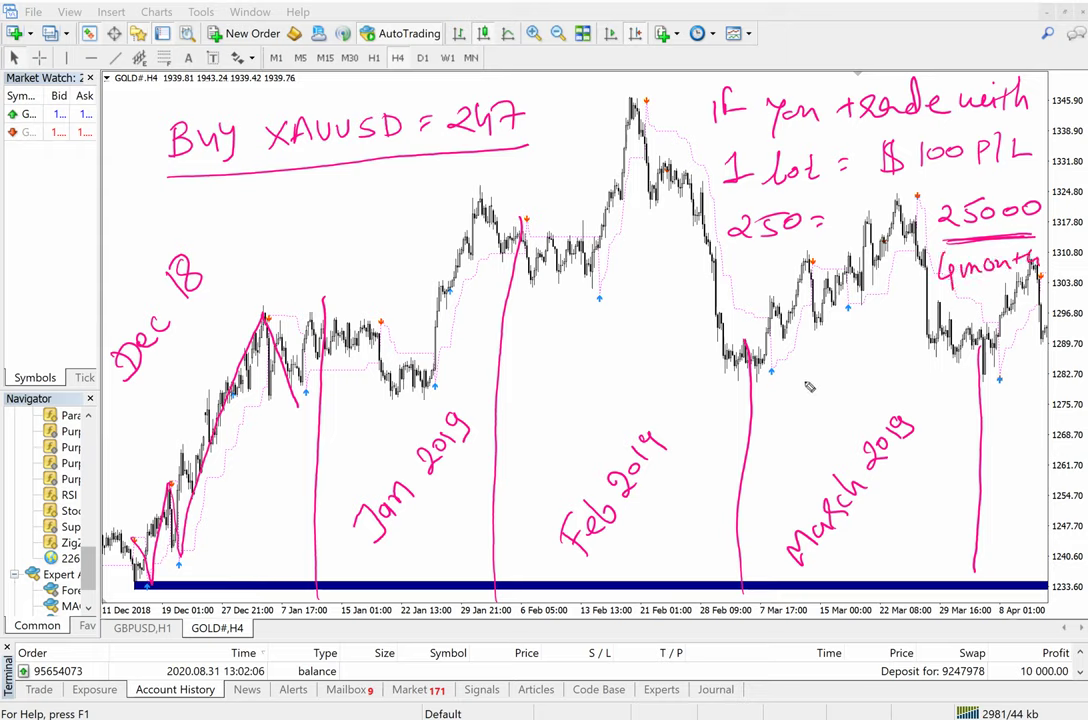
mouse_move(788, 372)
mouse_down()
mouse_move(858, 378)
mouse_move(905, 366)
mouse_move(985, 378)
mouse_move(932, 334)
mouse_move(790, 390)
mouse_move(1012, 378)
mouse_move(940, 326)
mouse_up()
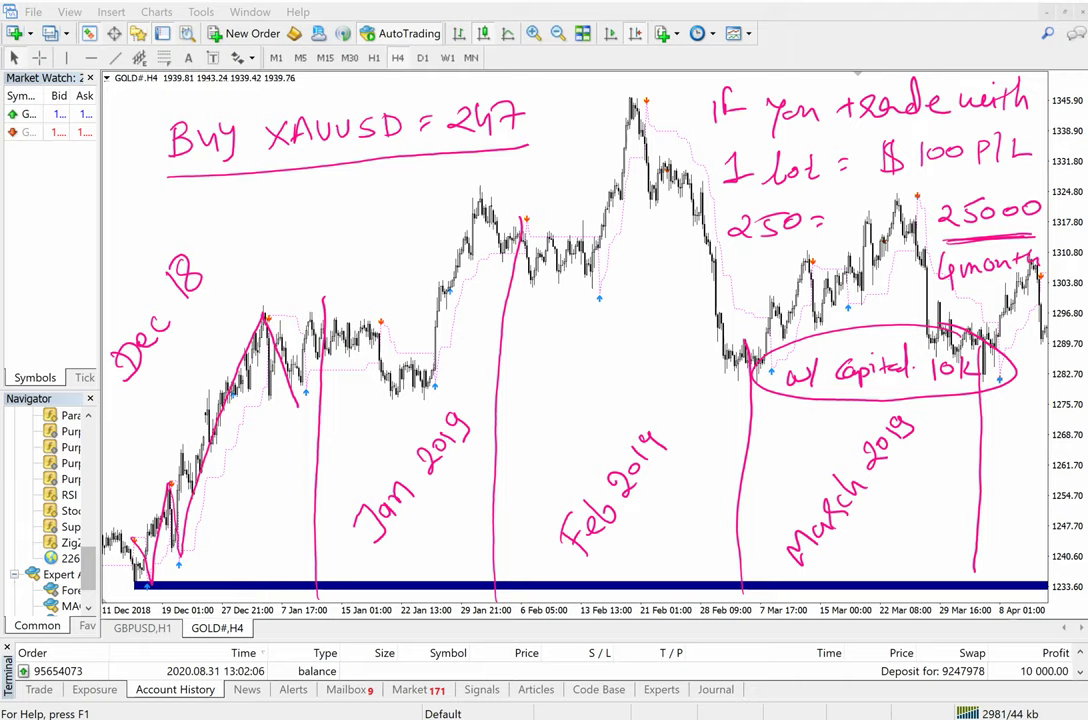
- Write '250% / 4 mon' on the chart and underline it
mouse_move(536, 326)
mouse_down()
mouse_move(556, 352)
mouse_move(580, 318)
mouse_move(620, 326)
mouse_move(611, 309)
mouse_up()
click(630, 314)
drag(642, 258, 640, 336)
mouse_move(664, 276)
mouse_down()
mouse_move(670, 304)
mouse_move(727, 278)
mouse_up()
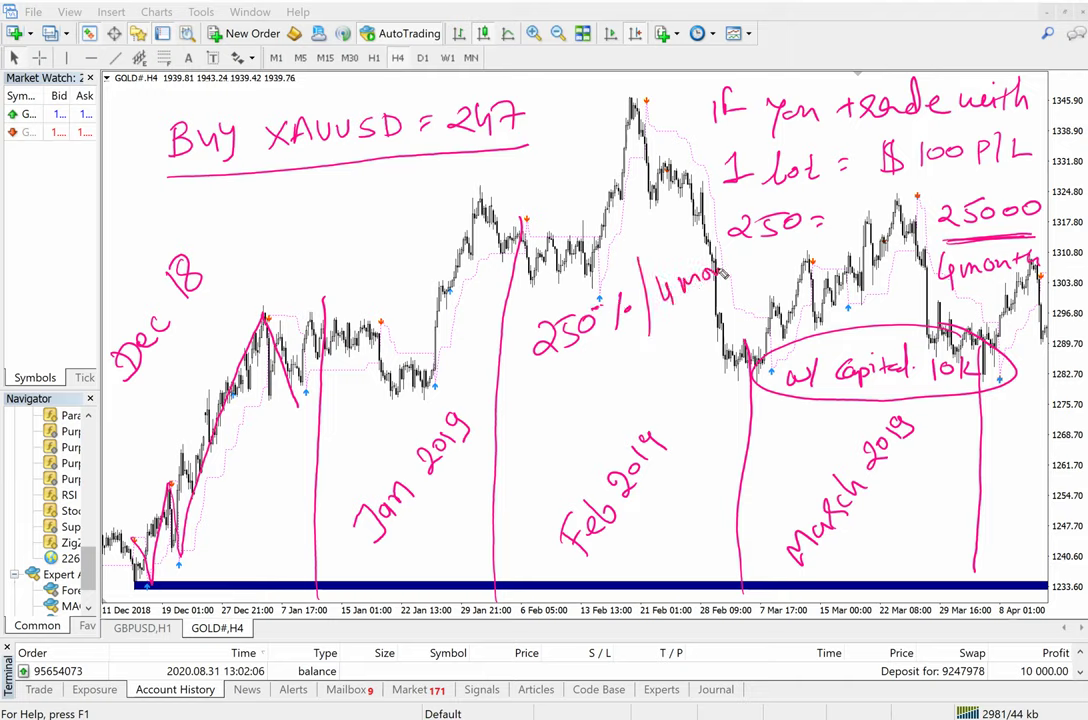
drag(524, 377, 738, 286)
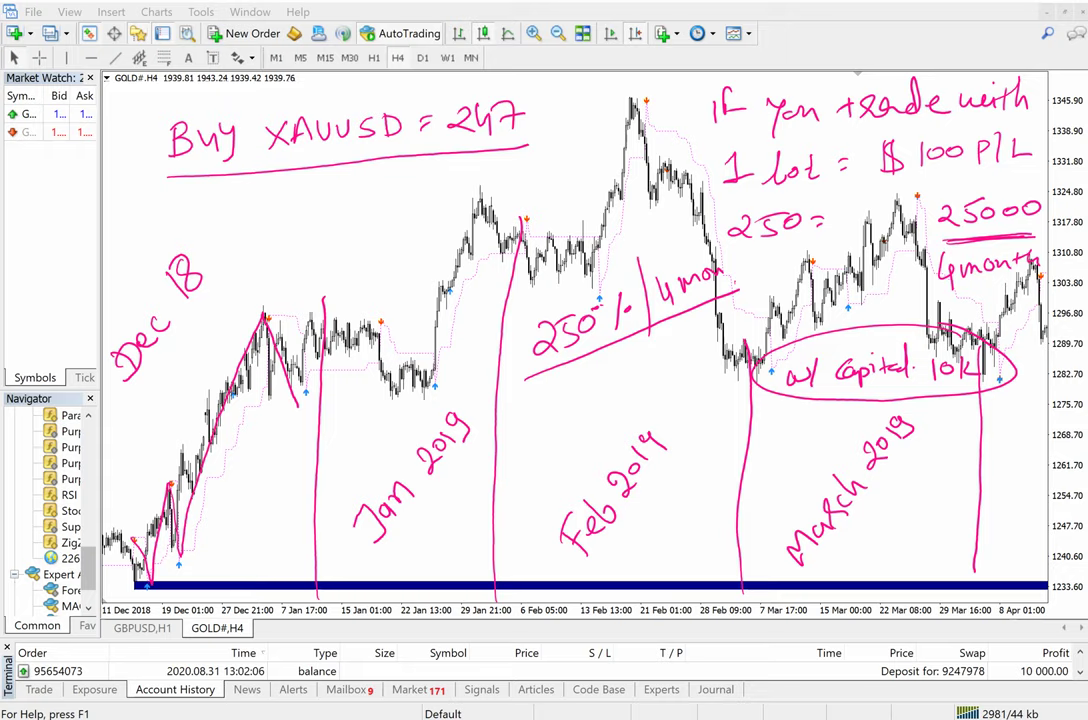
- Write '20 in 1 indicators' below the Buy XAUUSD note
drag(244, 212, 263, 230)
mouse_move(280, 212)
mouse_down()
mouse_move(272, 226)
mouse_move(284, 214)
mouse_move(296, 228)
mouse_up()
click(295, 213)
drag(300, 228, 314, 226)
mouse_move(338, 182)
mouse_down()
mouse_move(336, 214)
mouse_move(458, 195)
mouse_move(484, 164)
mouse_up()
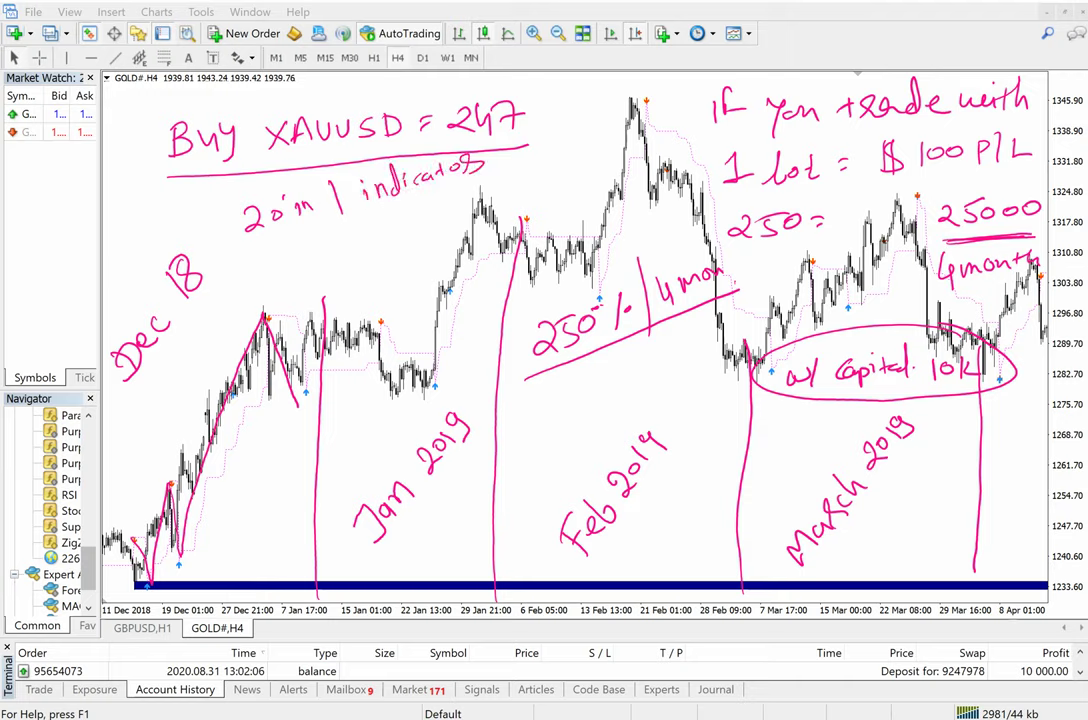
drag(331, 197, 340, 181)
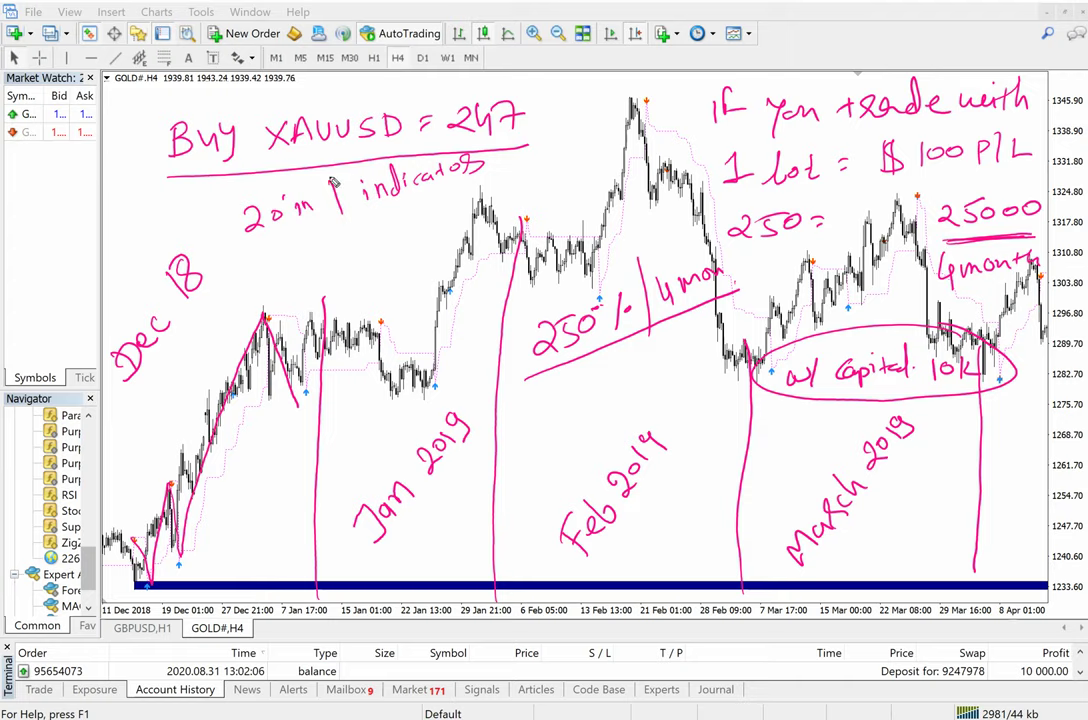